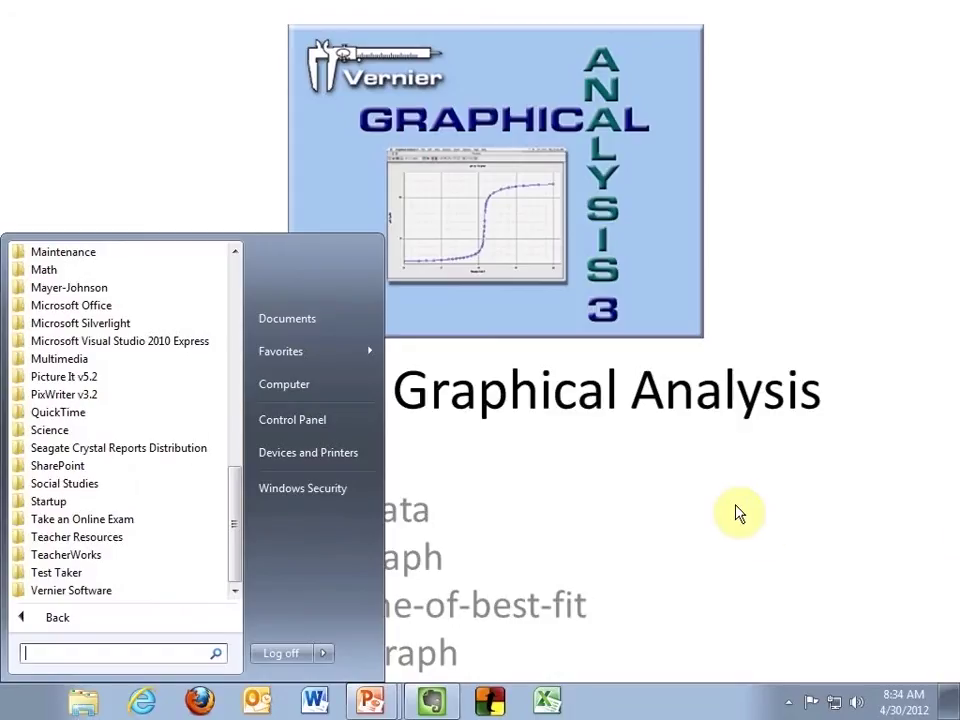
Step: Launch Graphical Analysis 3.4 from the Start Menu's Science > Vernier Software folder
click(58, 431)
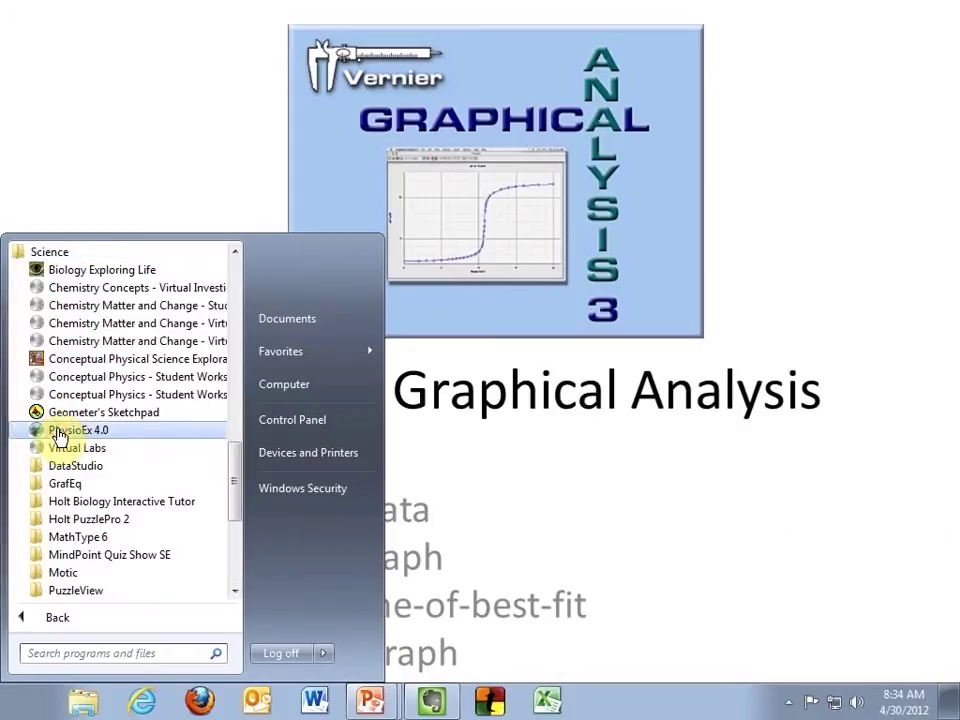
scroll(78, 544, down, 2)
scroll(80, 540, down, 1)
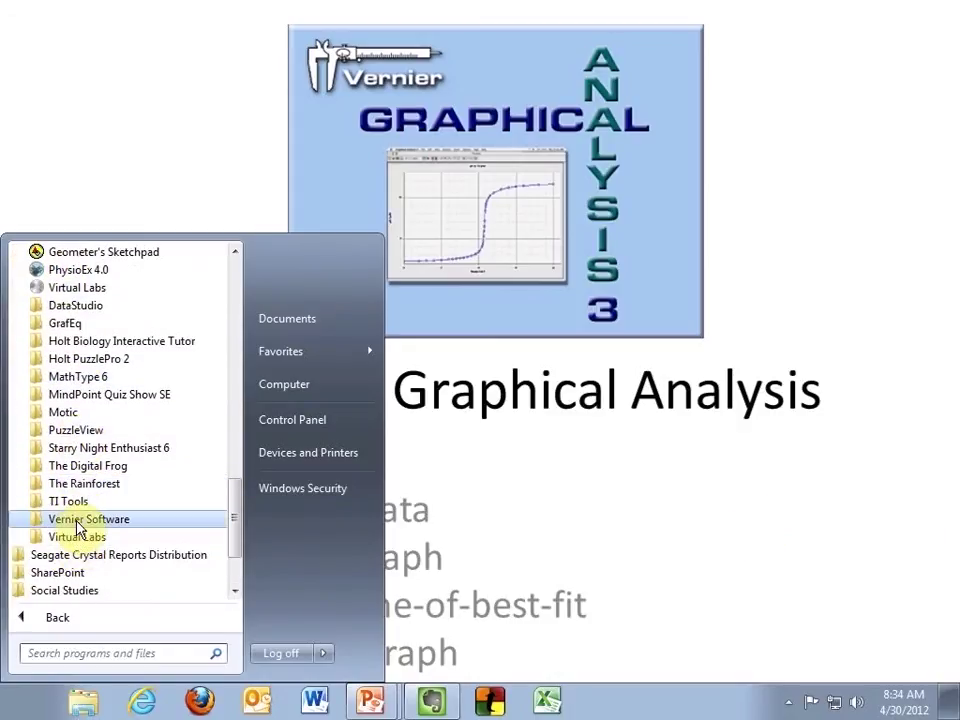
click(88, 518)
click(93, 537)
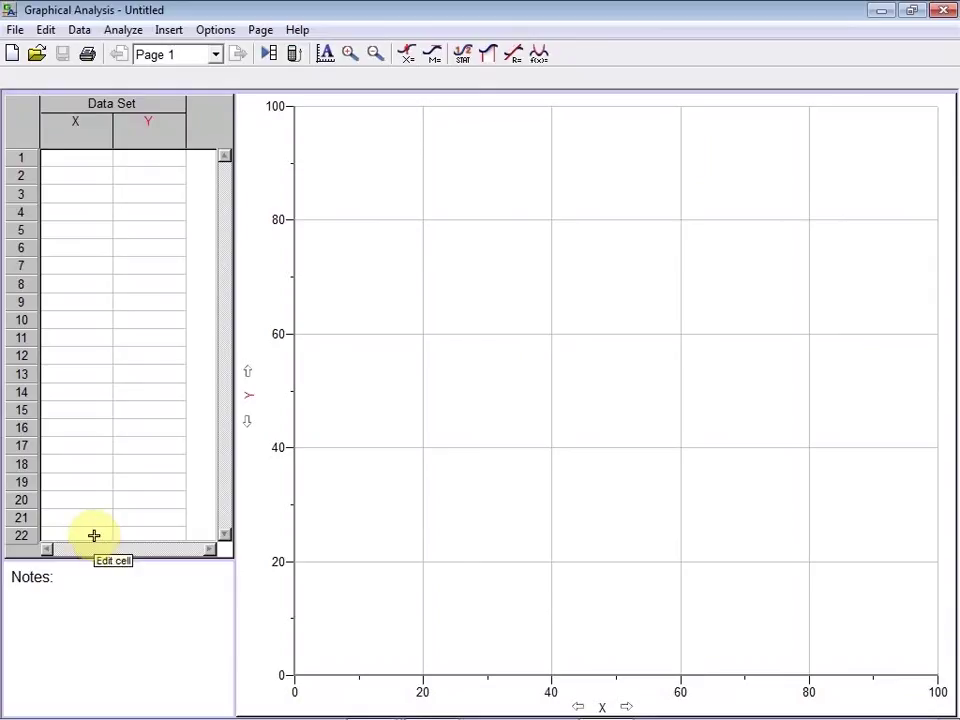
click(94, 536)
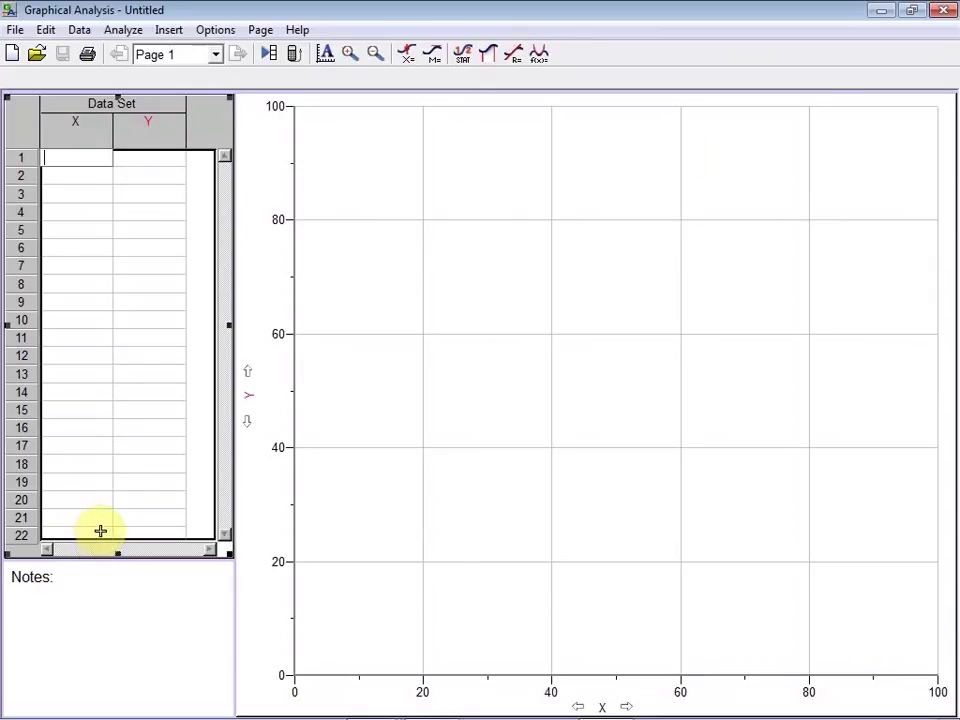
click(298, 30)
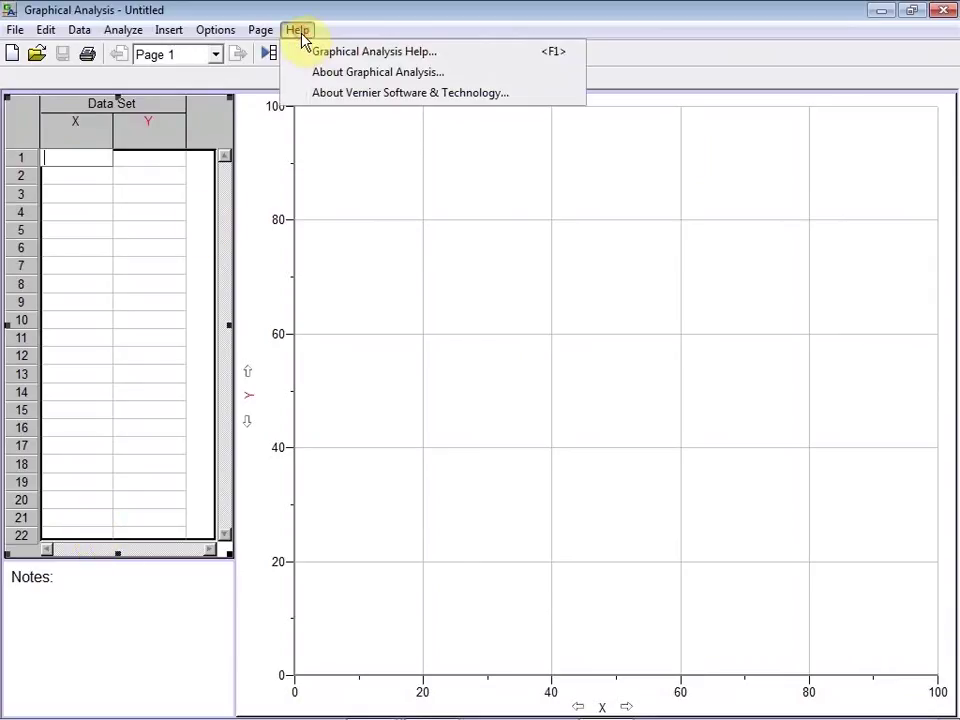
click(335, 74)
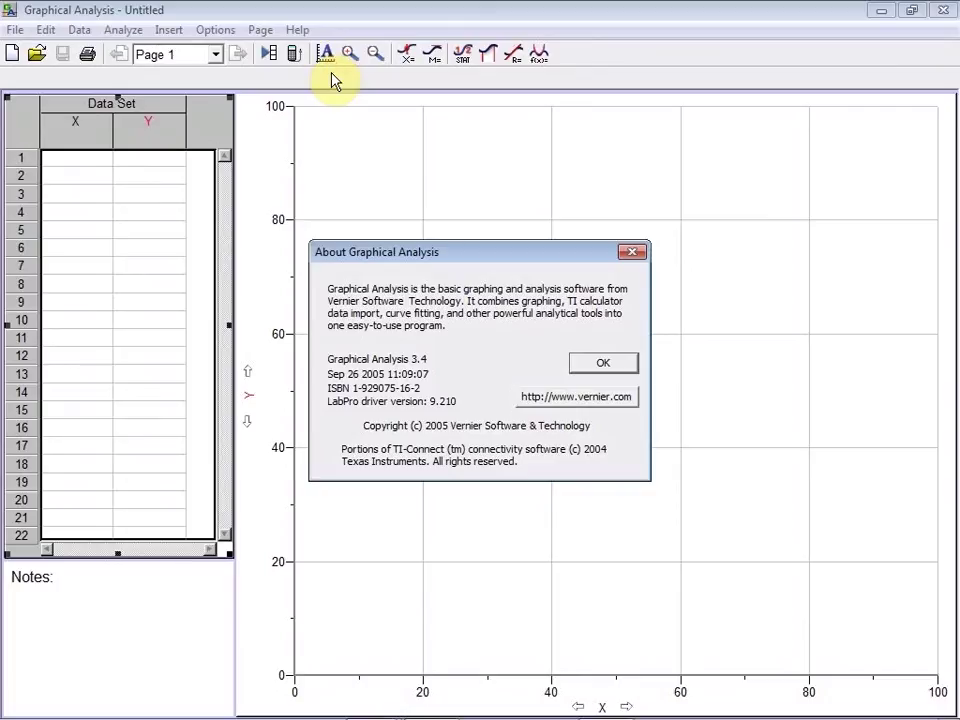
click(601, 360)
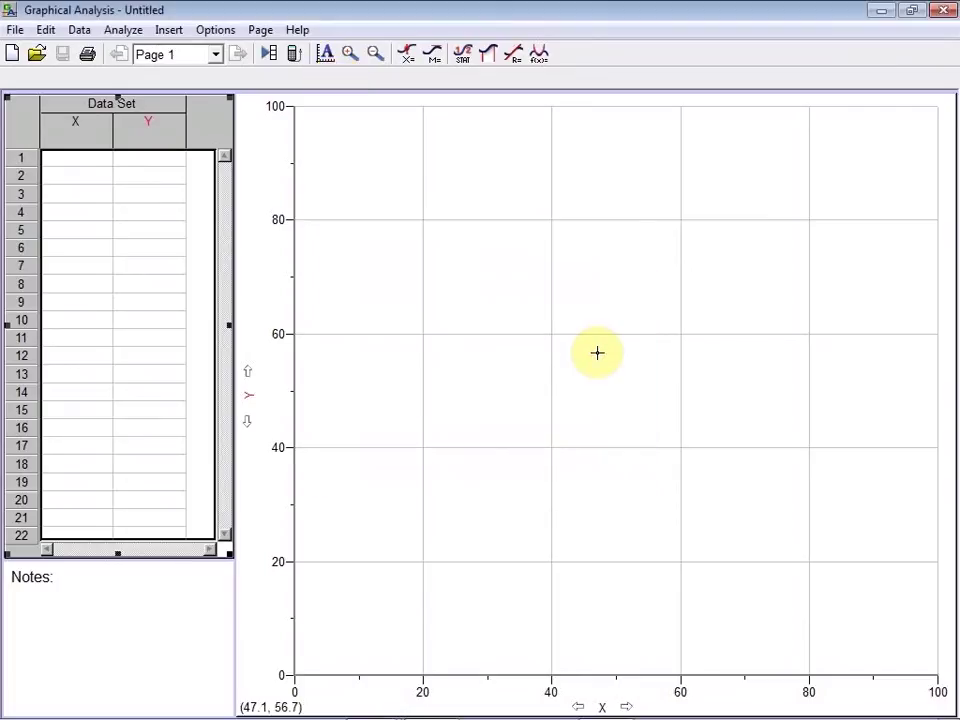
key(Tab)
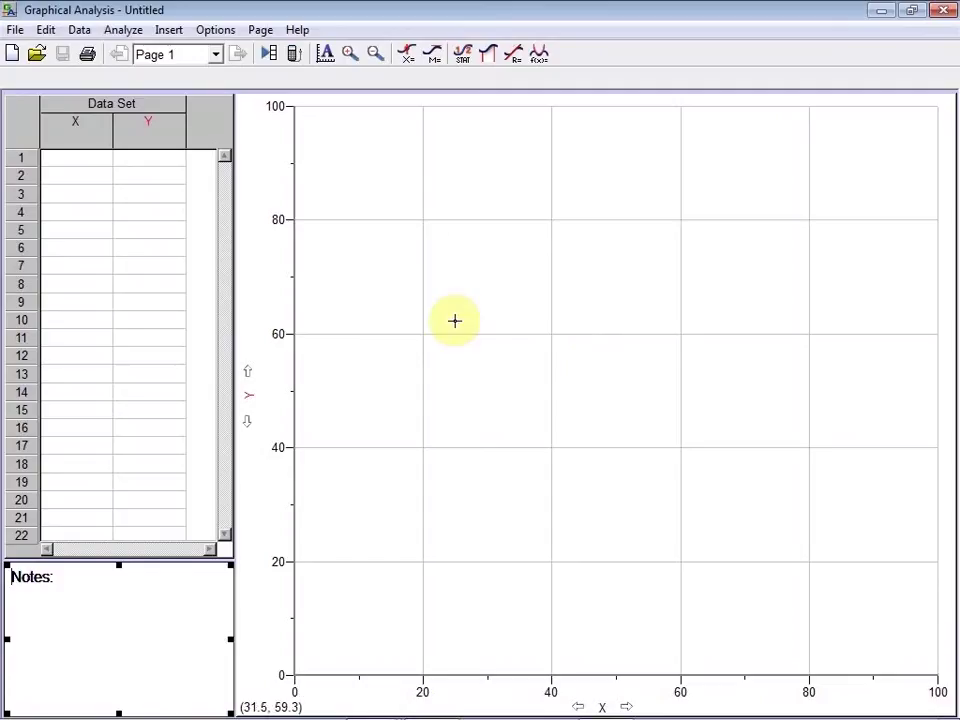
Step: Rename column X to Volume with units mL
double_click(78, 131)
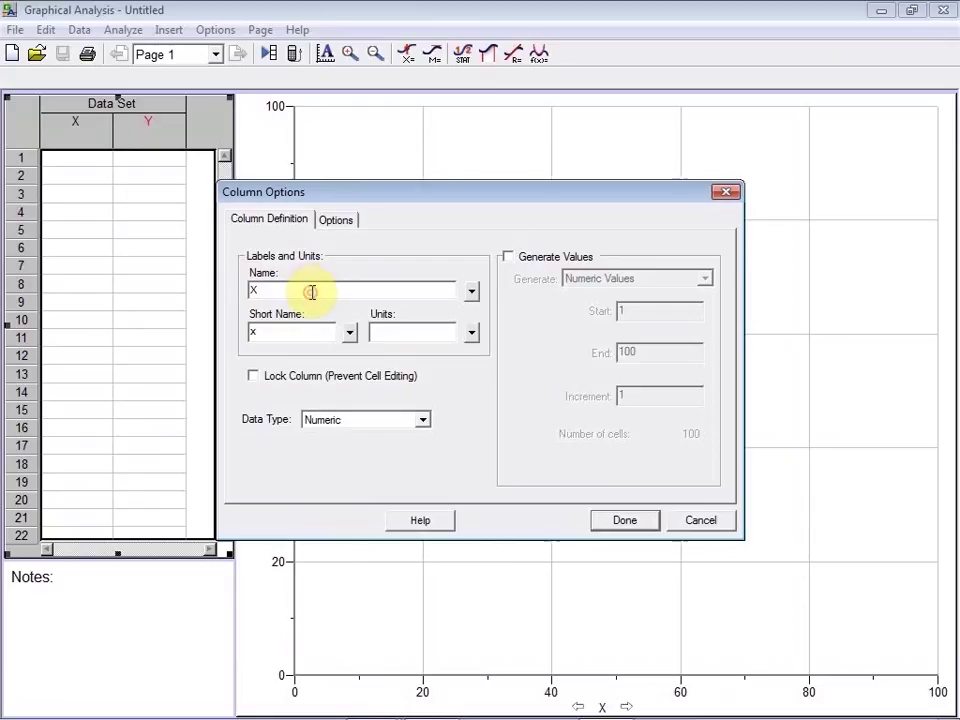
key(BackSpace)
text(Volume)
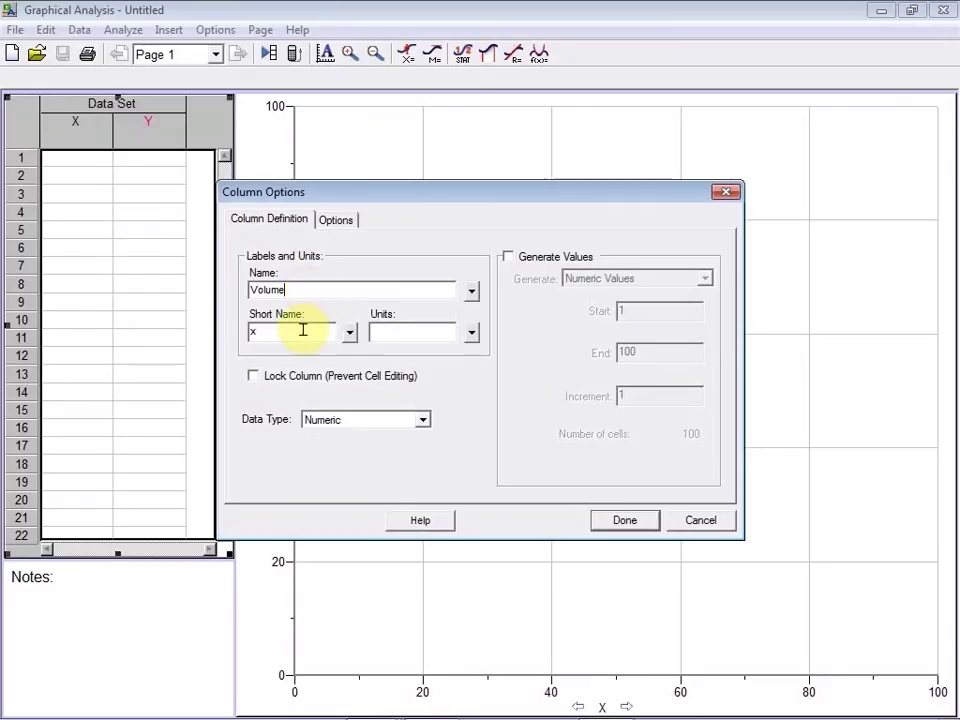
click(386, 332)
text(m)
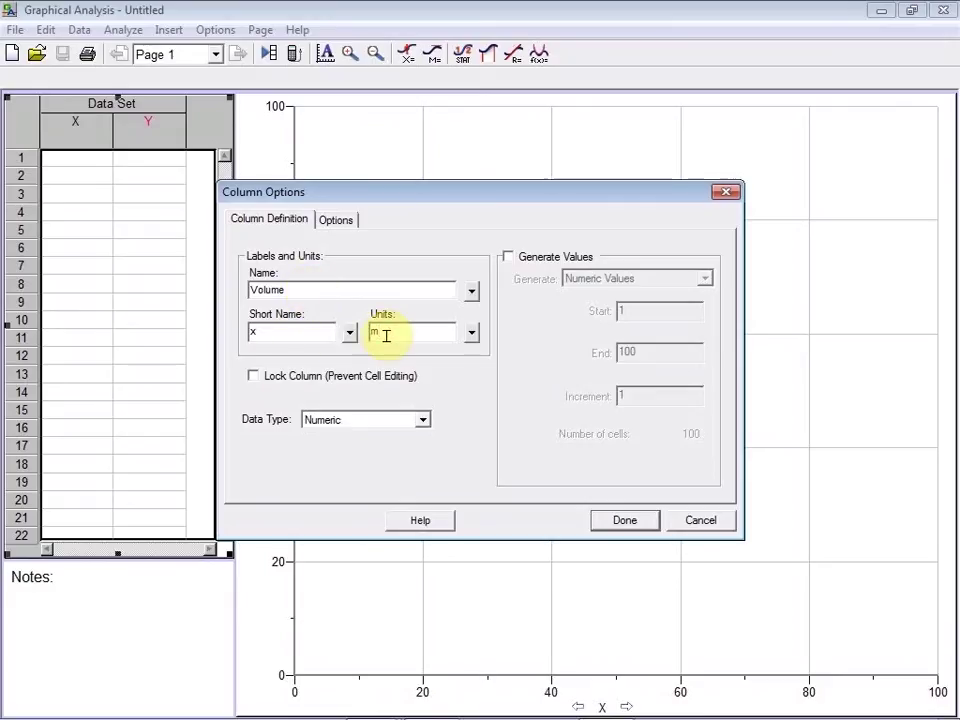
text(L)
click(619, 520)
click(621, 518)
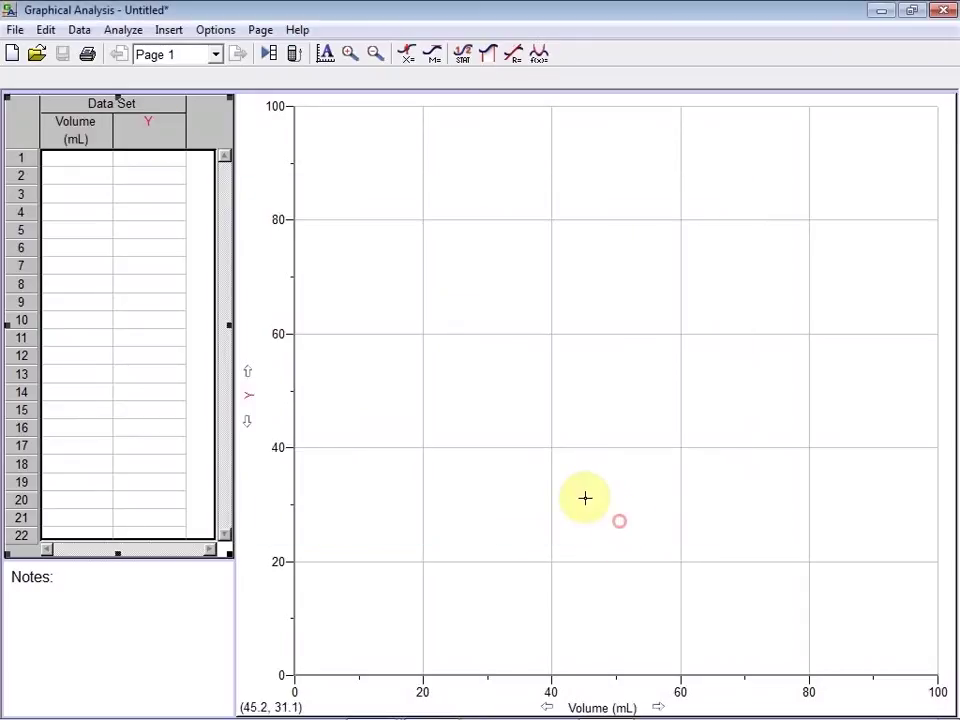
Step: Rename column Y to Mass with units g
double_click(155, 135)
key(BackSpace)
text(Mass)
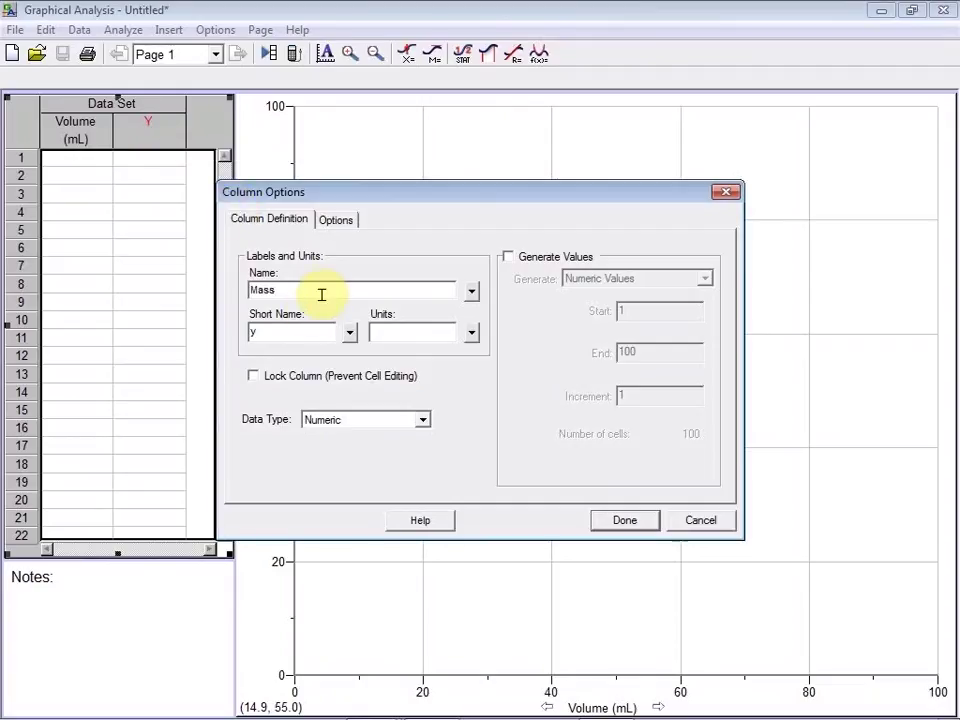
click(396, 330)
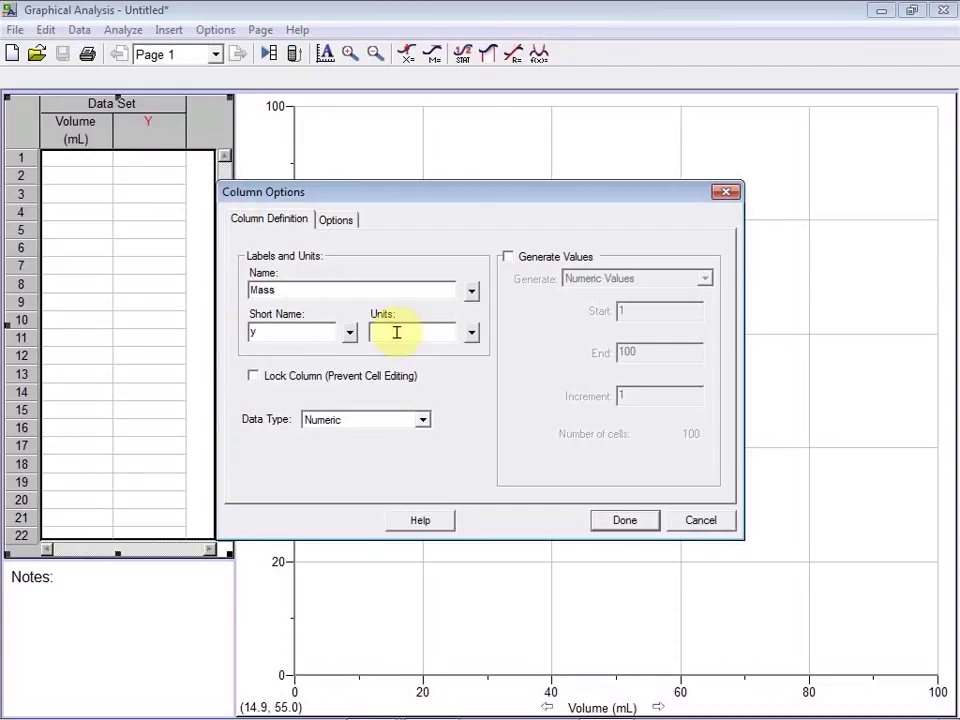
text(g)
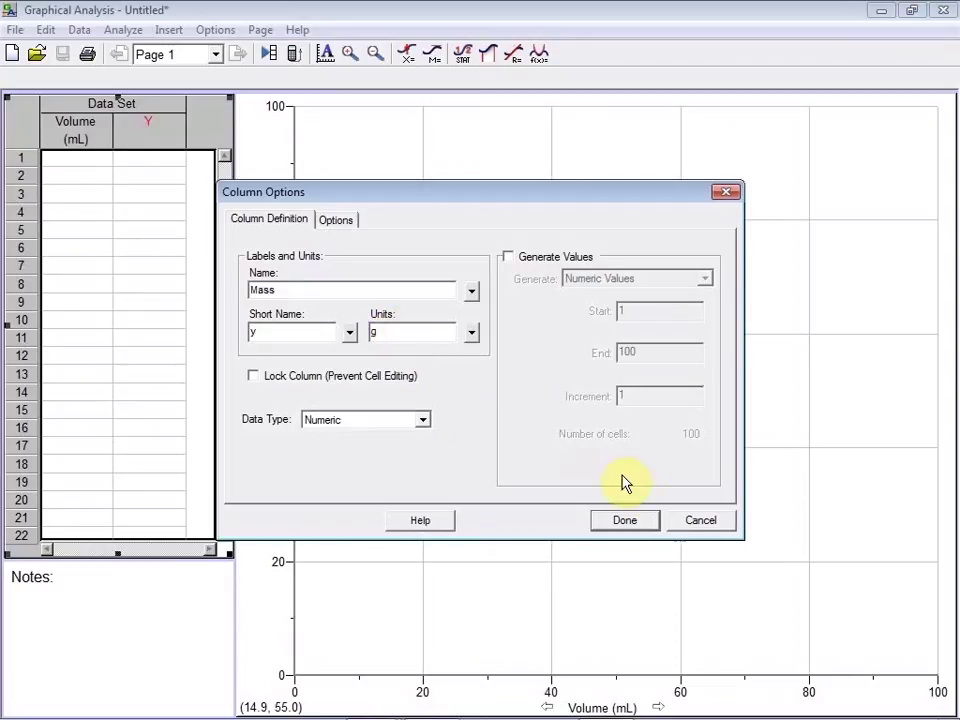
click(640, 525)
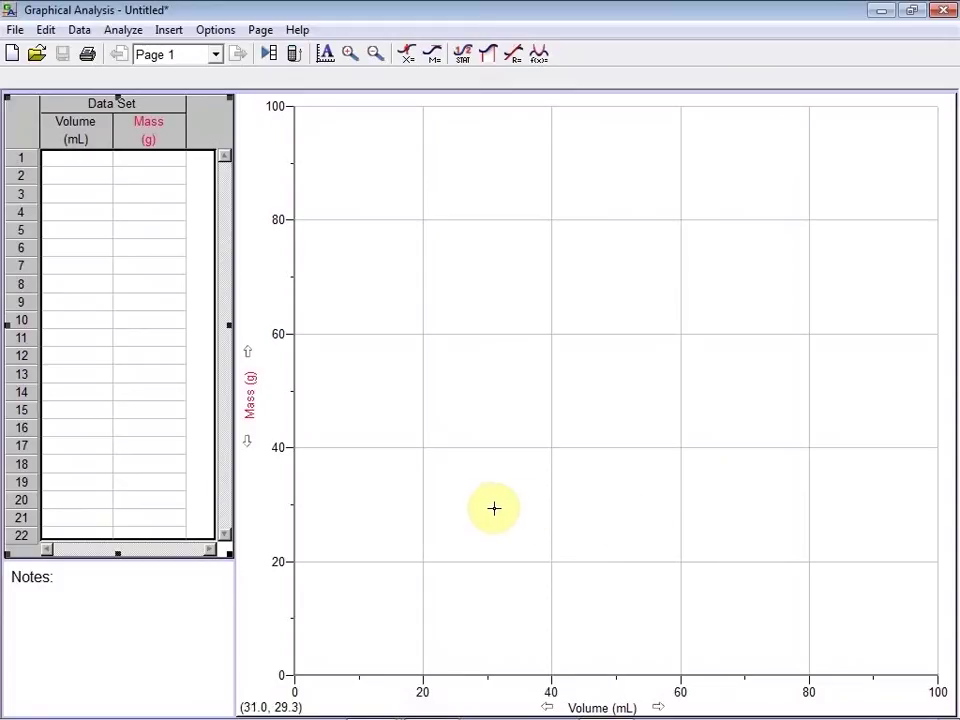
Step: Enter the first two Volume–Mass pairs: 15.2 mL/38.01 g and 17.8 mL/51.62 g
click(89, 157)
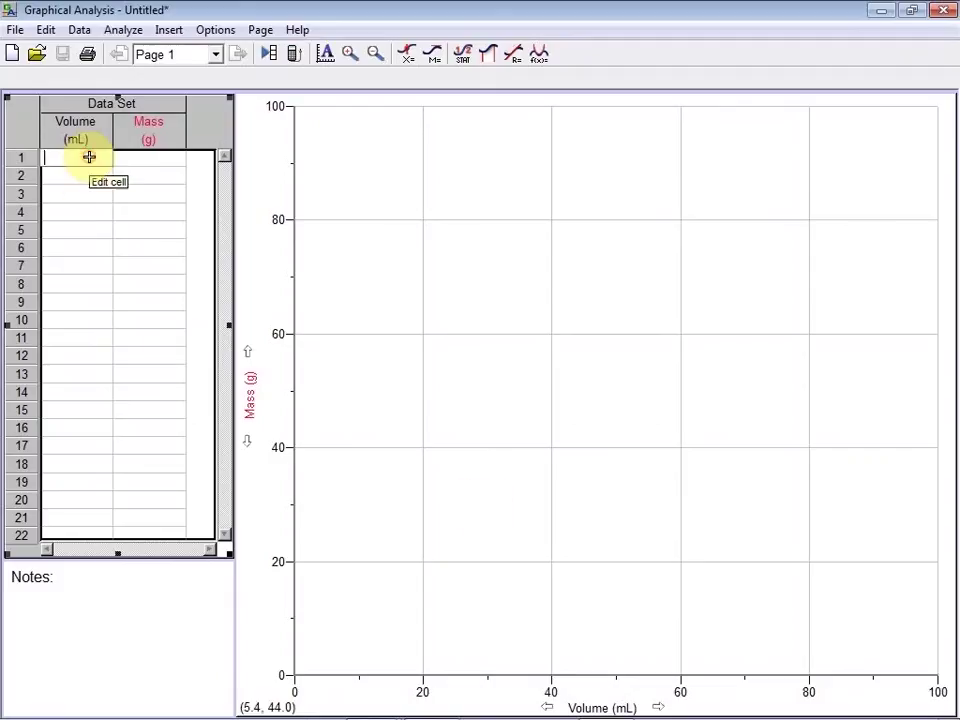
text(15.2)
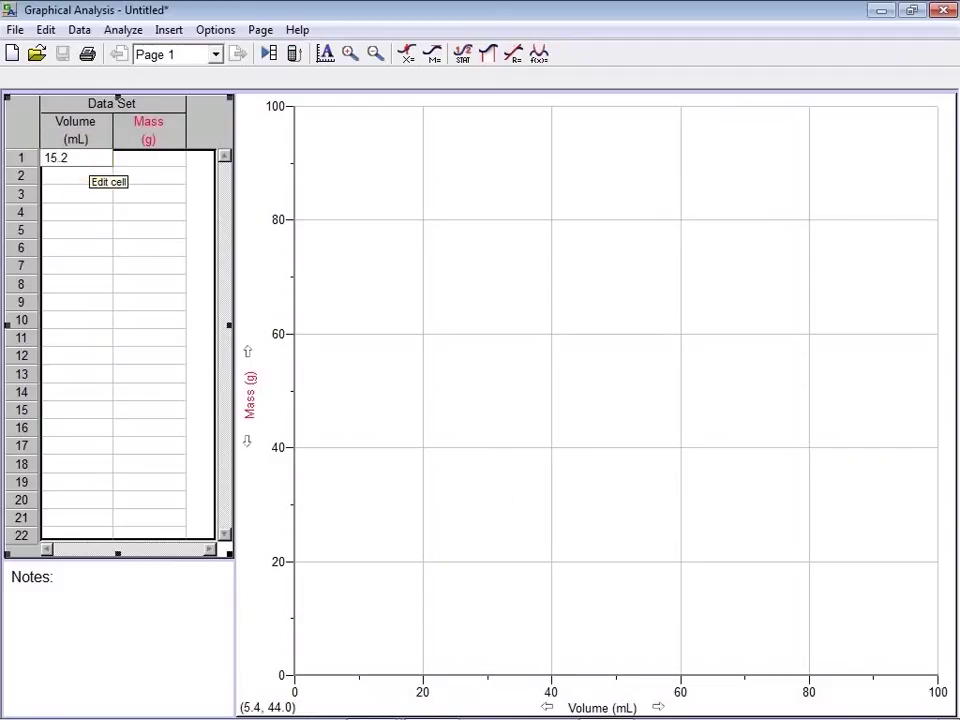
key(Tab)
text(38.01)
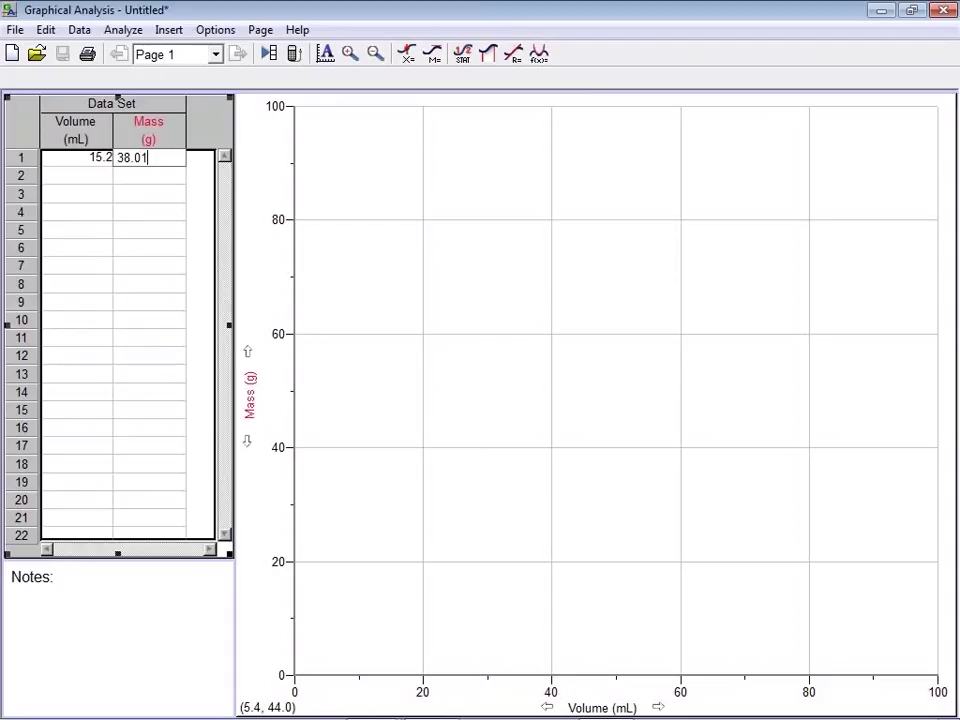
key(Return)
text(17.8)
key(Tab)
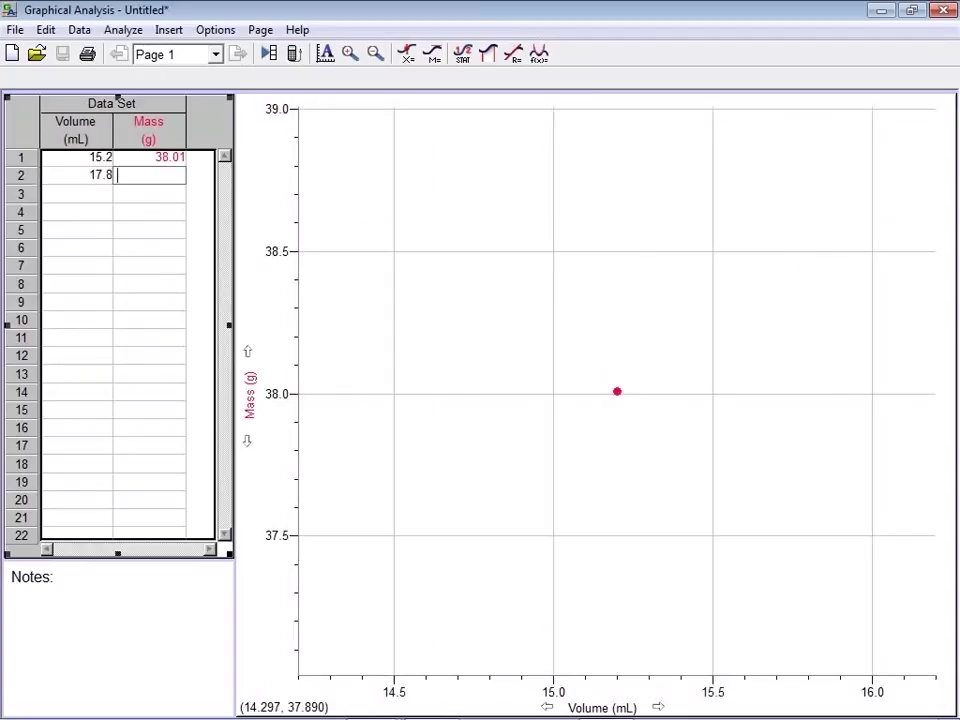
text(51.62)
key(Return)
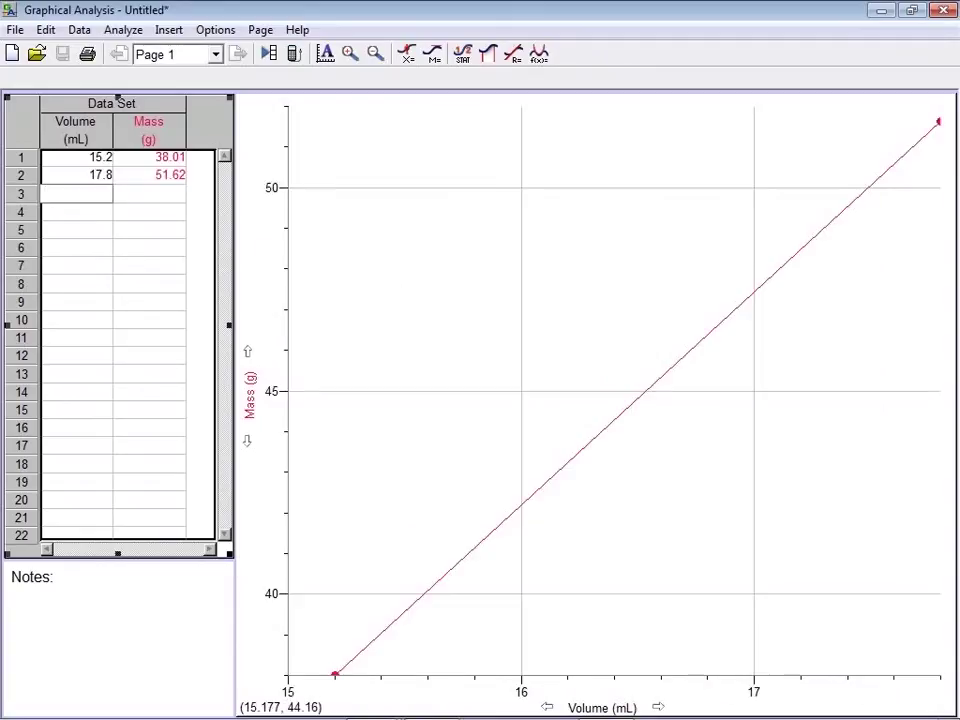
Step: Enter the 20.0 mL/54.08 g pair and commit the final 127.25 g mass
text(20.0)
key(Tab)
text(54.08)
key(Return)
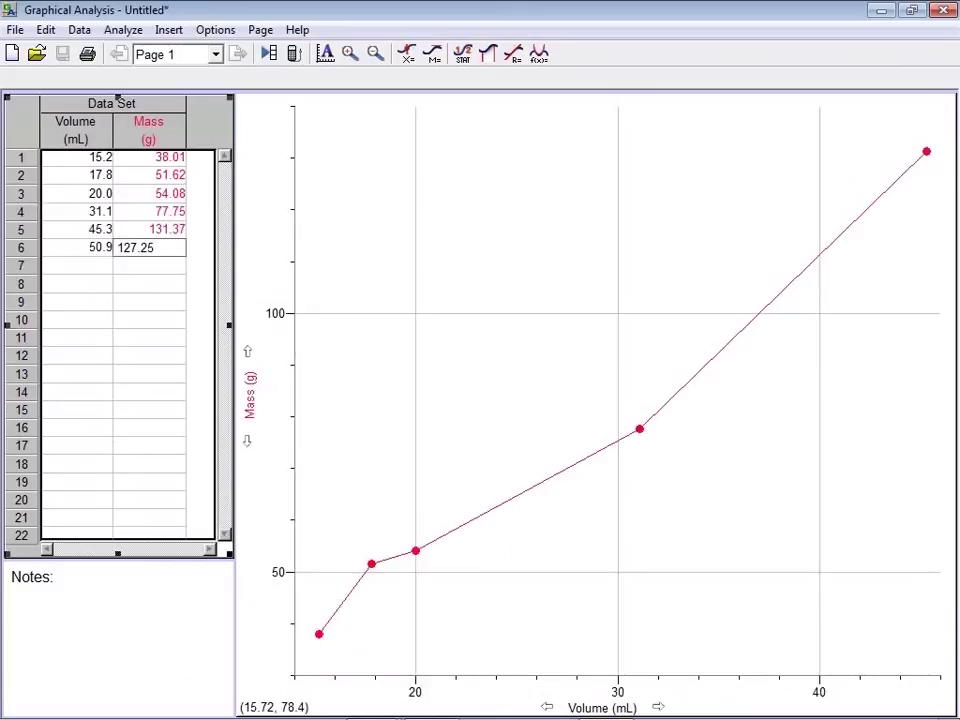
key(Return)
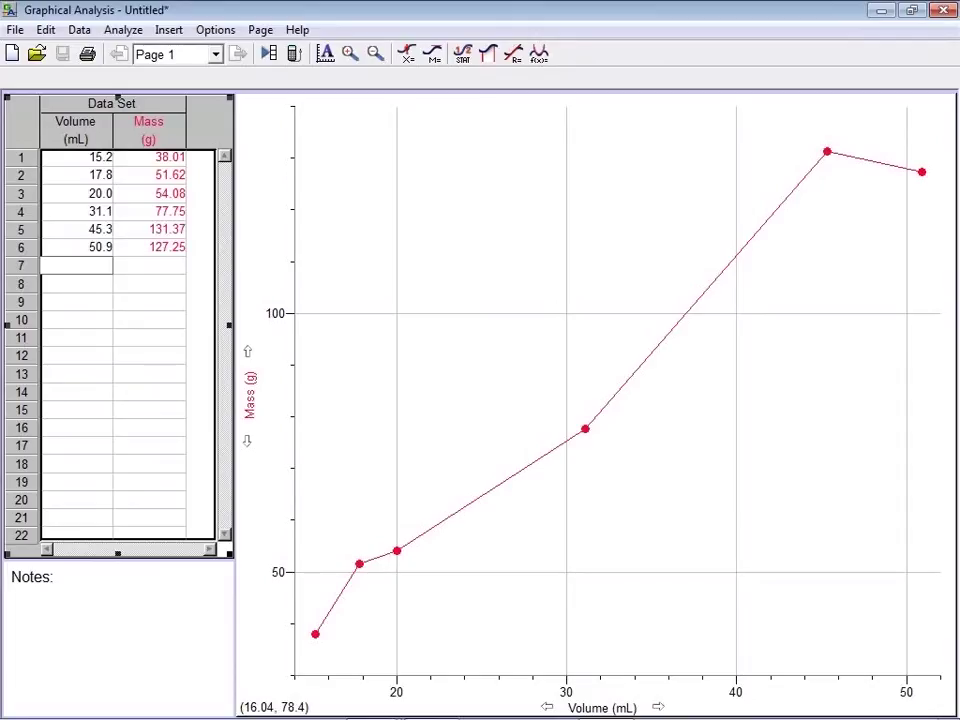
Step: Title the graph 'Graph I: Density of Aluminum.' and turn off Connect Points
double_click(519, 135)
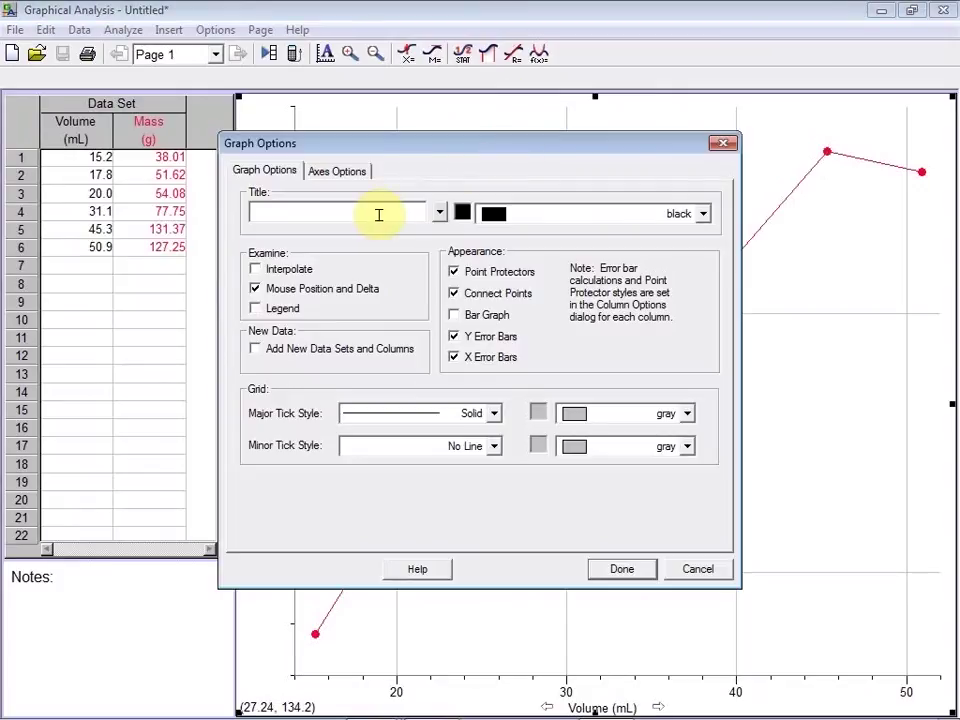
click(287, 208)
text(Graph I: Density of Aluminum.)
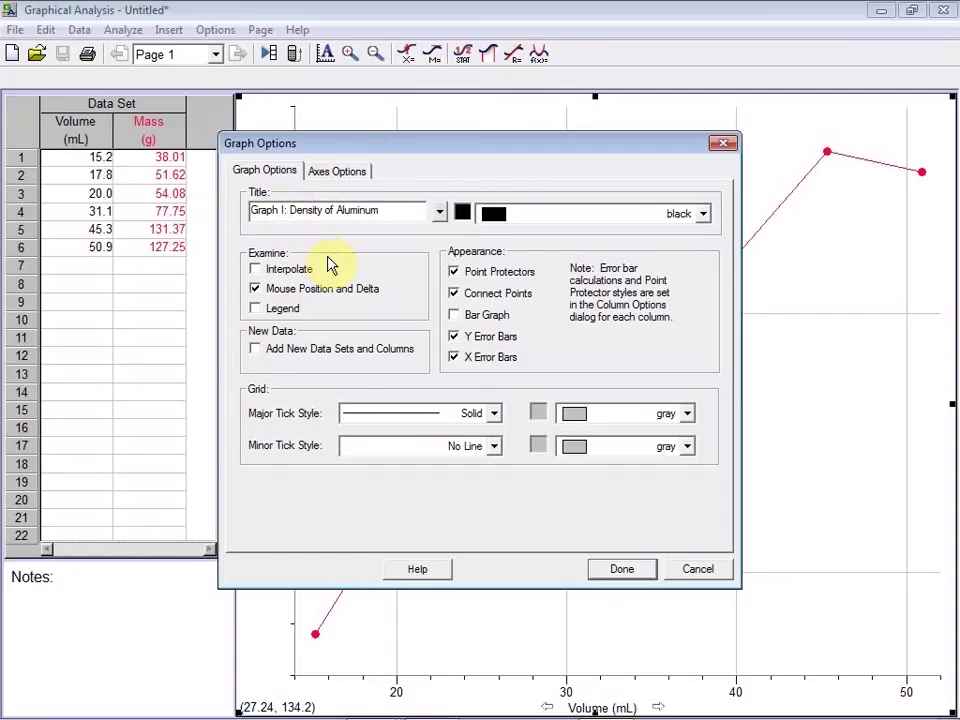
click(463, 300)
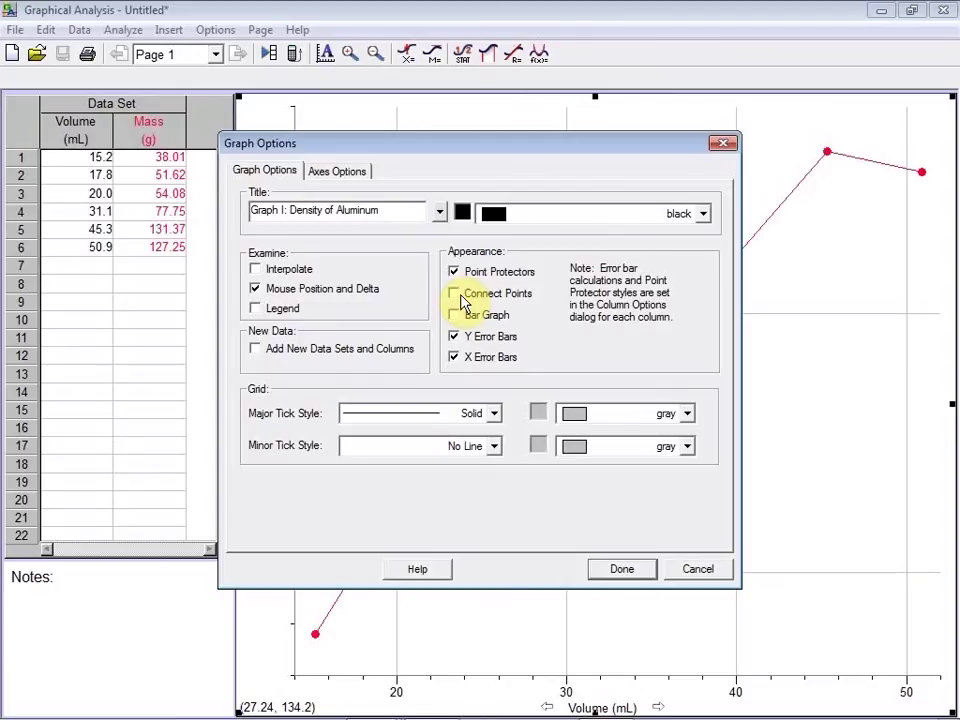
Step: Set the mass axis to manual scaling from 0 to 150
click(328, 171)
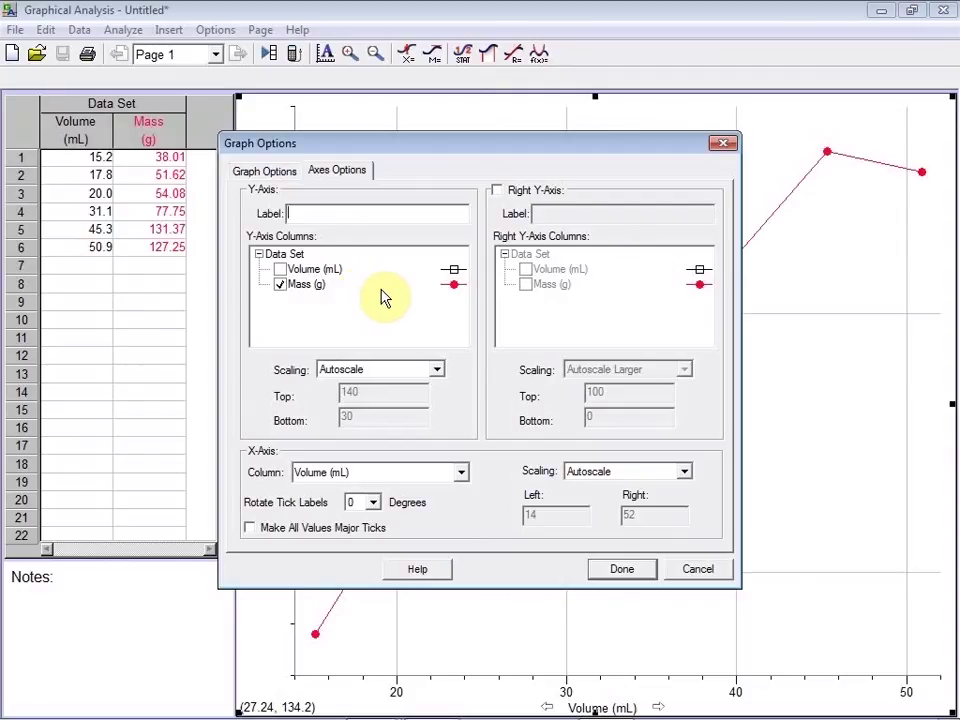
click(436, 370)
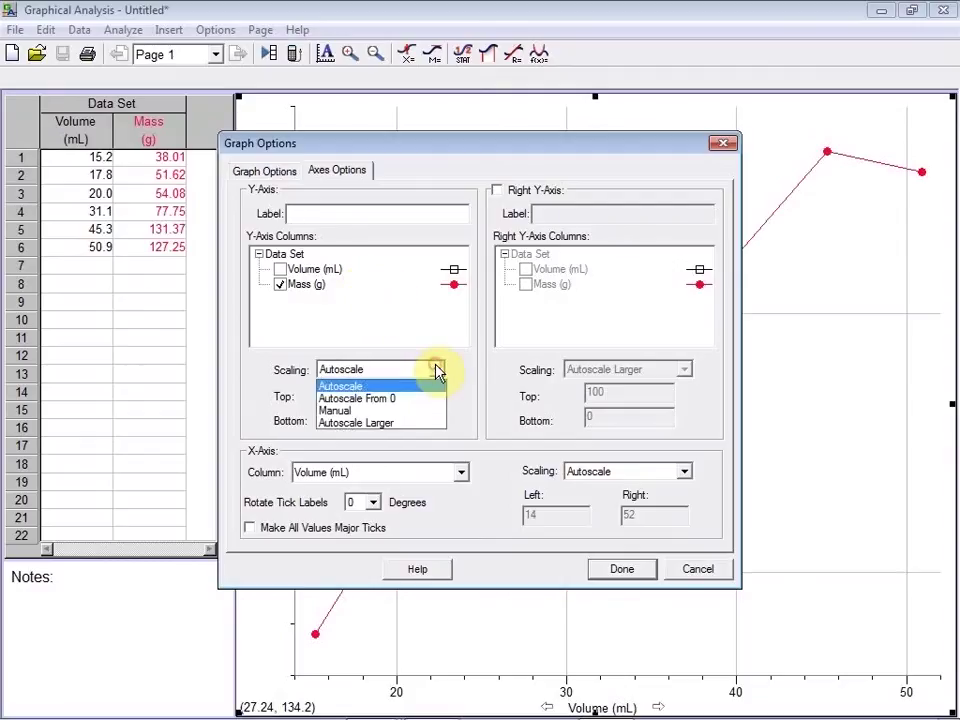
click(377, 411)
drag(377, 391, 324, 392)
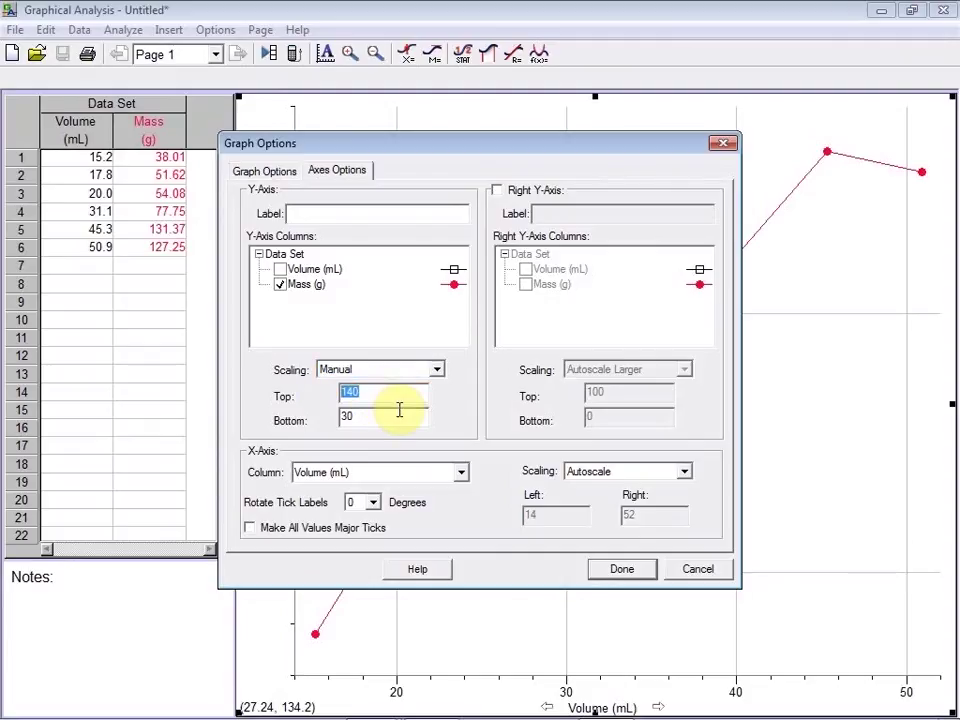
text(150)
drag(368, 417, 338, 417)
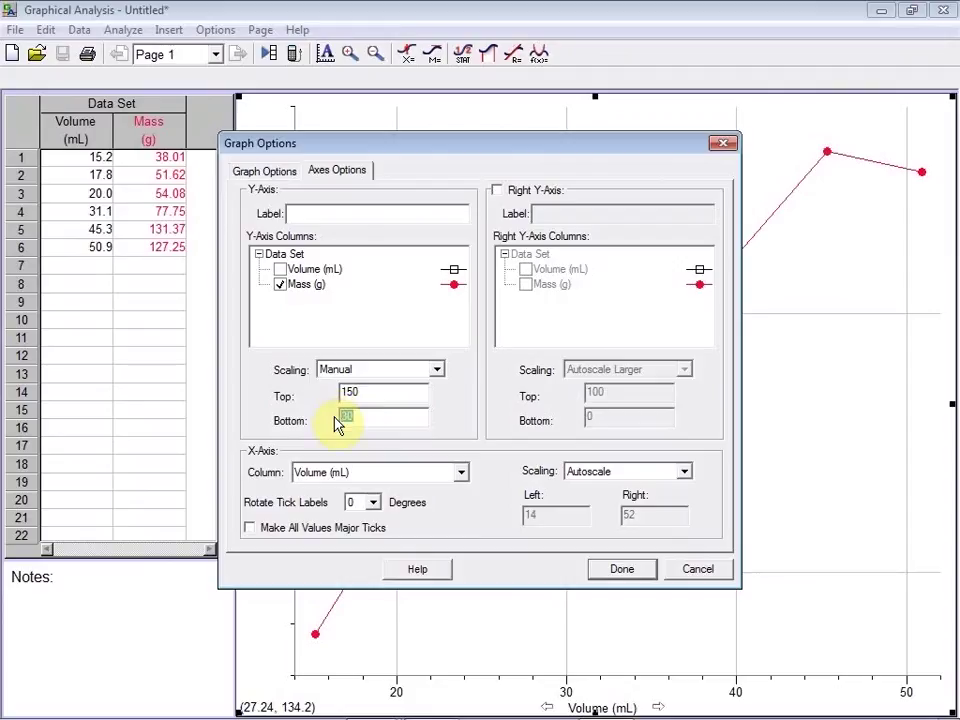
text(0)
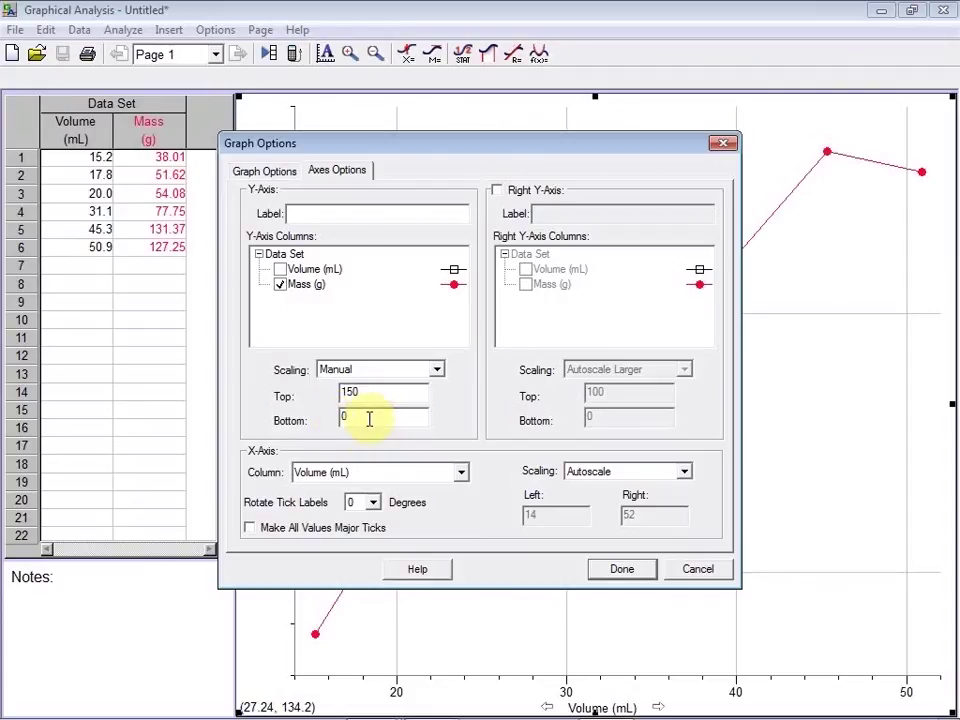
click(534, 194)
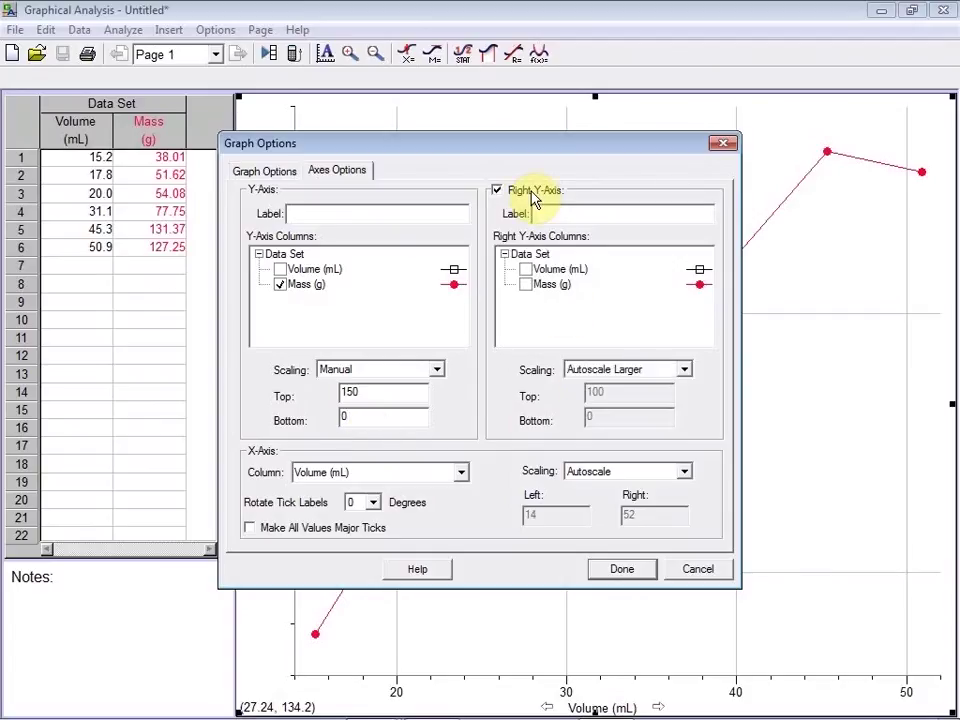
click(523, 191)
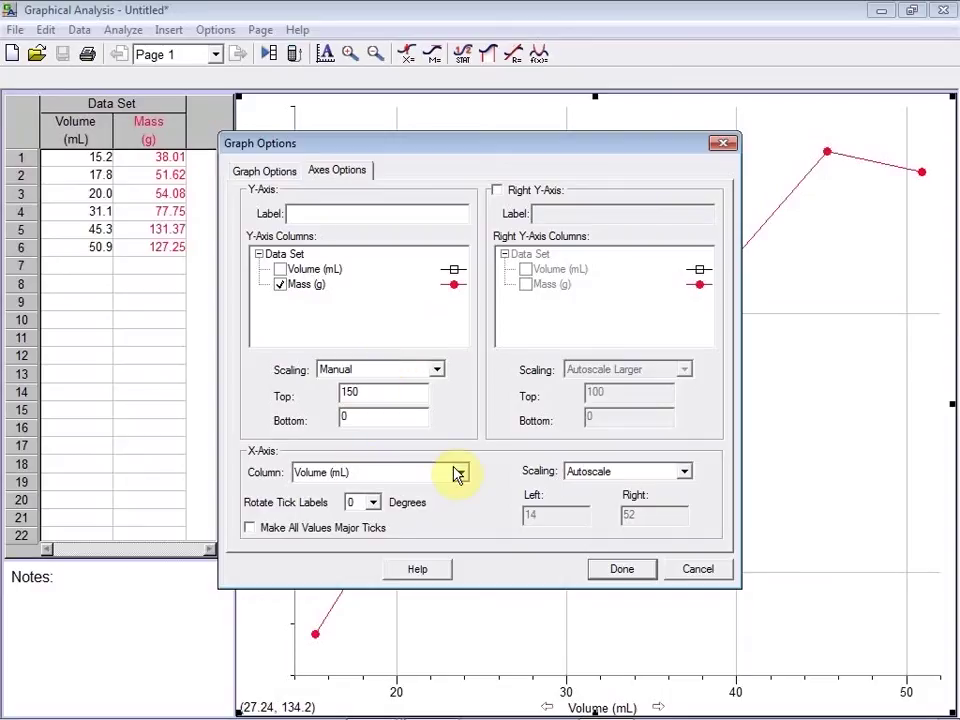
Step: Set the volume axis to manual scaling from 0 to 60 and apply the graph settings
click(589, 471)
click(587, 513)
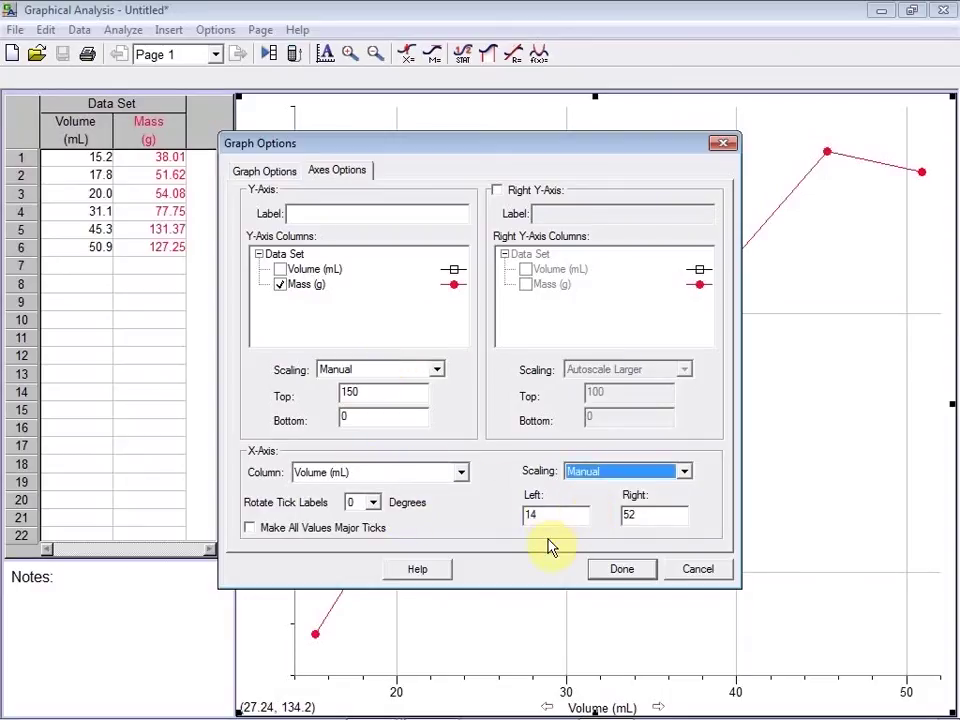
drag(546, 514, 513, 525)
text(0)
key(Tab)
text(60)
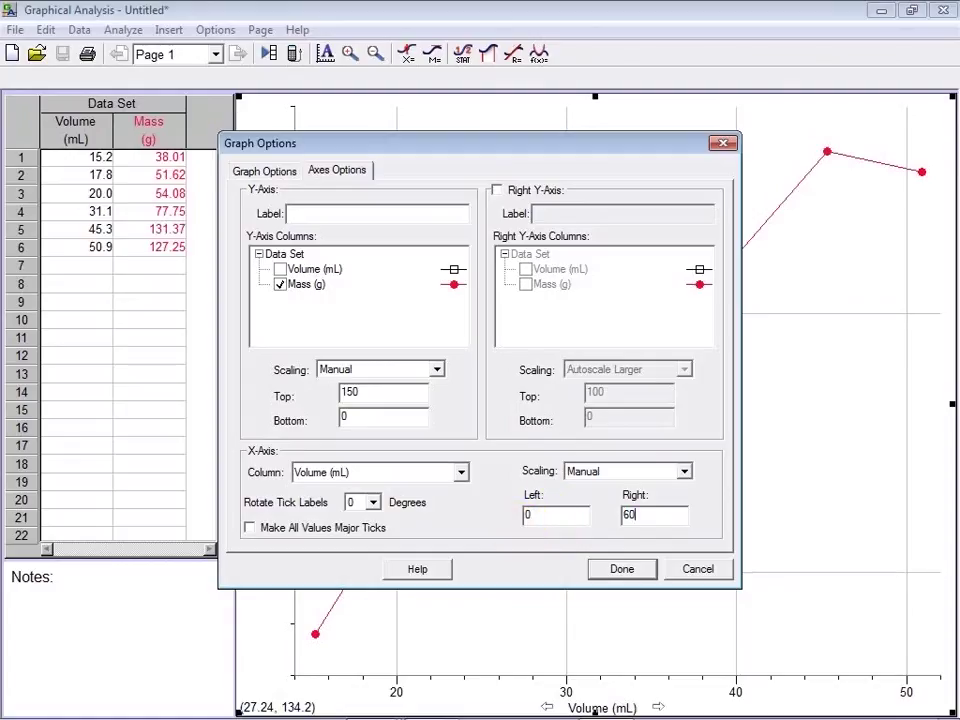
click(613, 567)
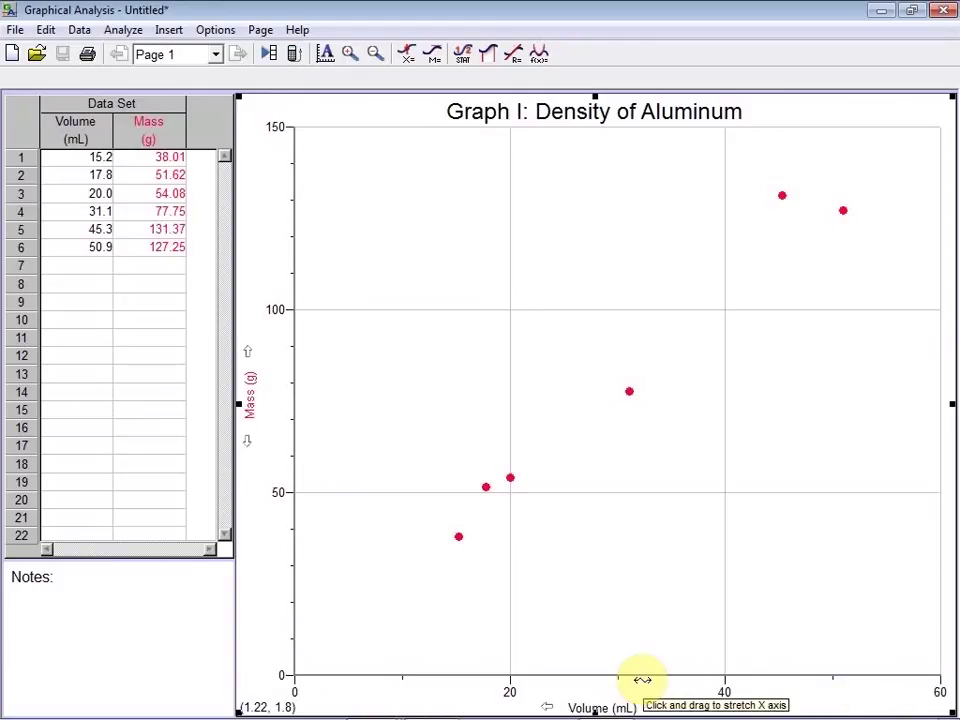
Step: Add a linear fit and move its results box to the graph's lower-right corner
click(514, 56)
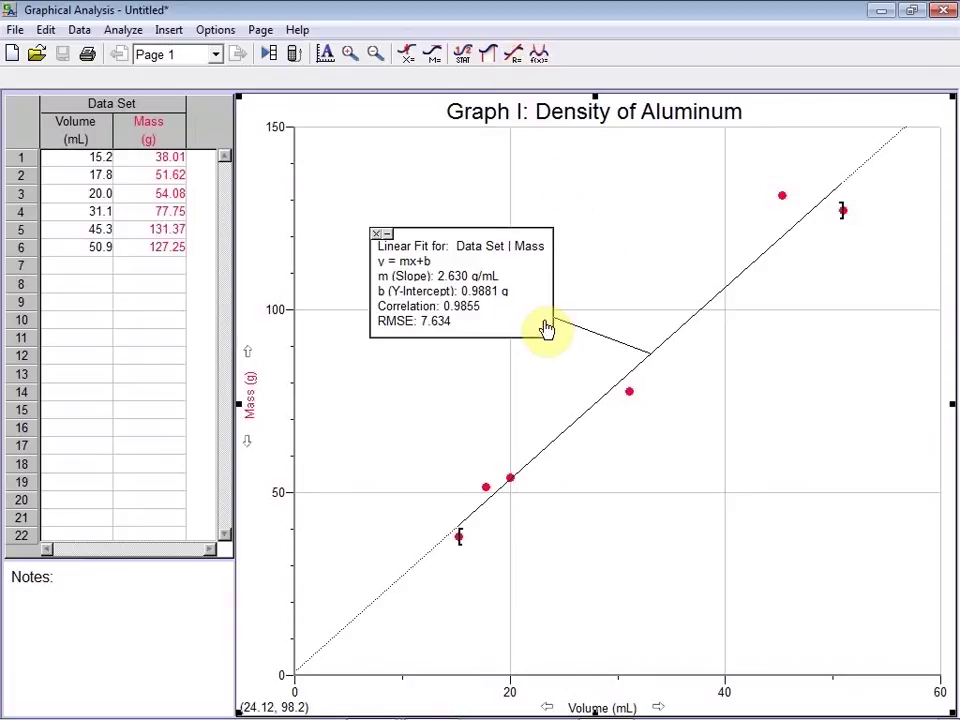
mouse_move(538, 316)
mouse_down()
mouse_move(600, 380)
mouse_move(915, 625)
mouse_up()
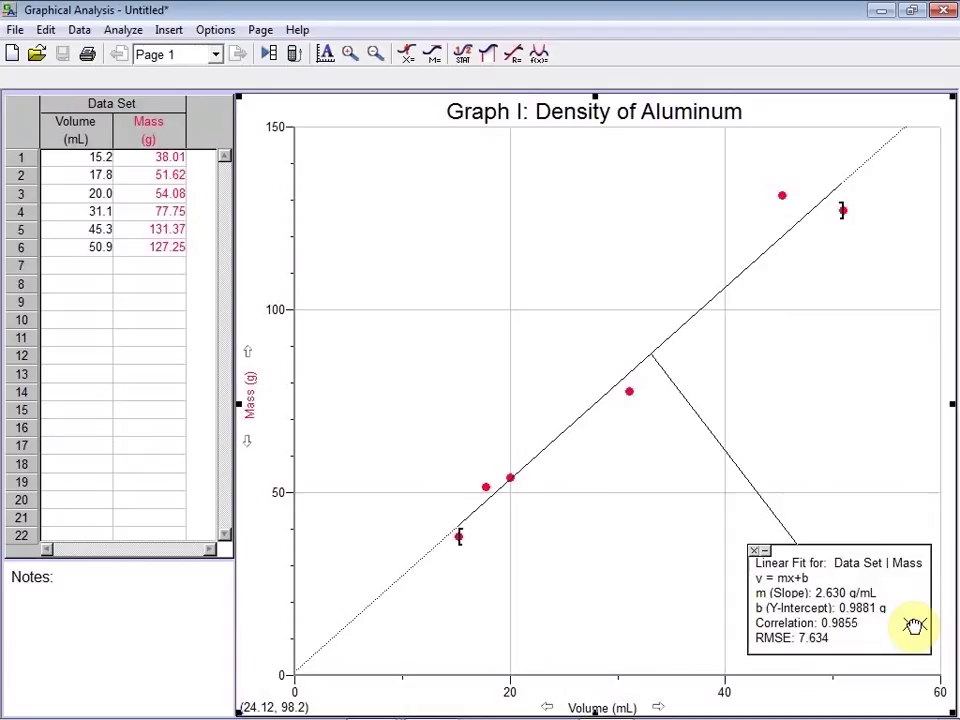
Step: Choose File > Print Graph to bring up the Printing Options
click(14, 28)
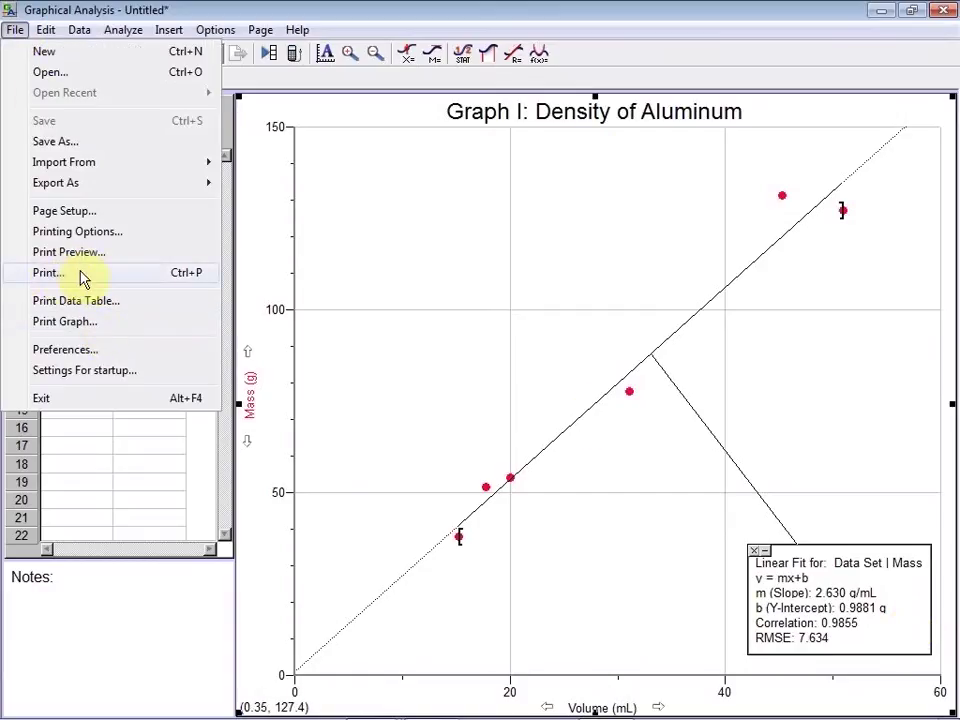
click(100, 322)
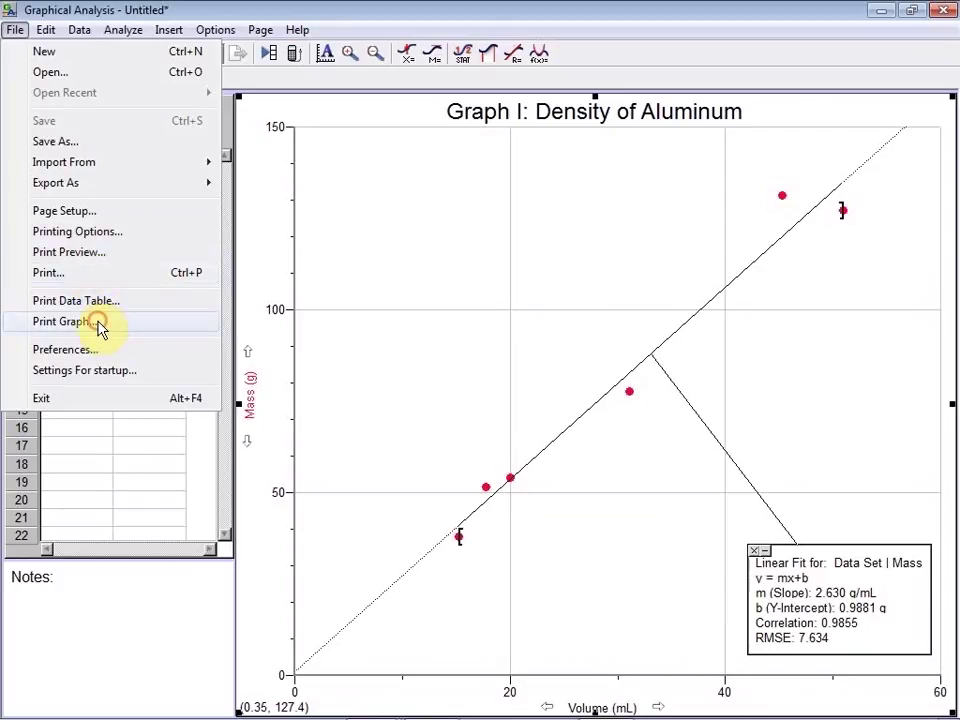